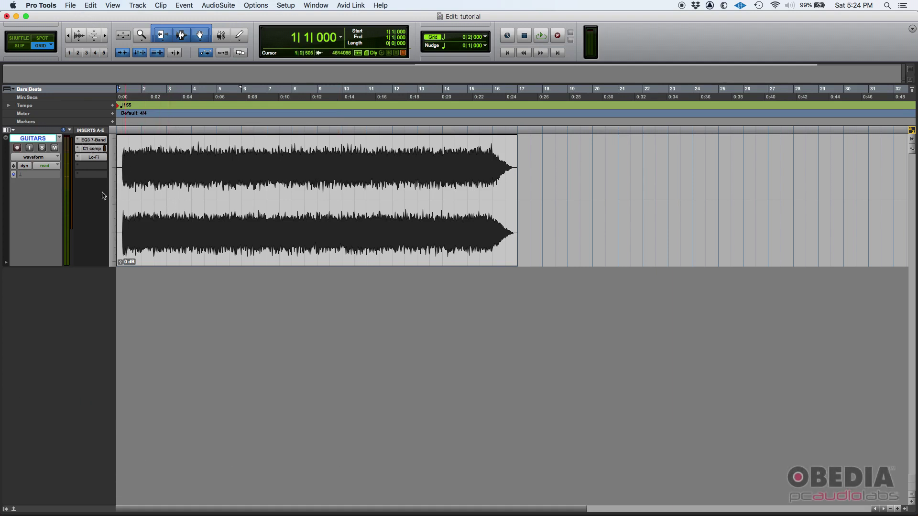
Open the EQ3 7-Band plug-in, then the C1 comp, repositioning the shared plug-in window
{"action": "left_click", "coordinate": [93, 141]}
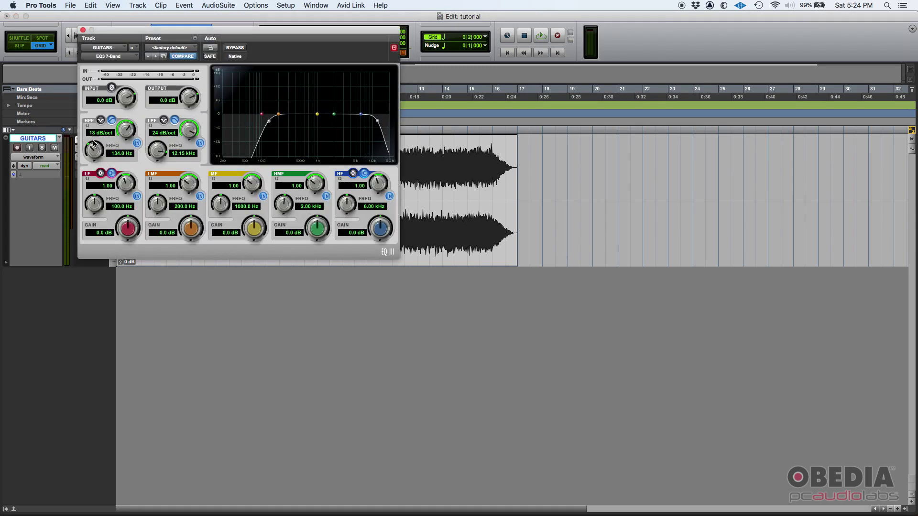
{"action": "left_click_drag", "start_coordinate": [213, 32], "coordinate": [496, 122]}
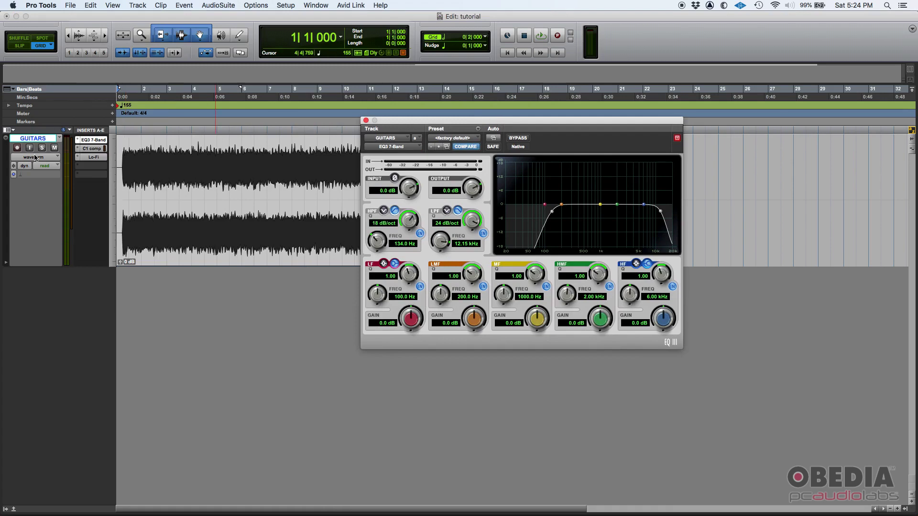
{"action": "left_click", "coordinate": [97, 149]}
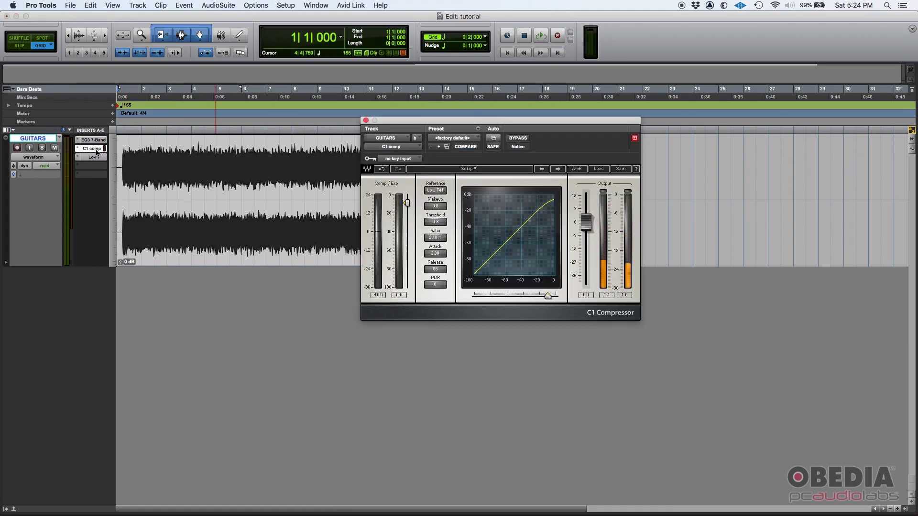
{"action": "left_click_drag", "start_coordinate": [554, 135], "coordinate": [739, 162]}
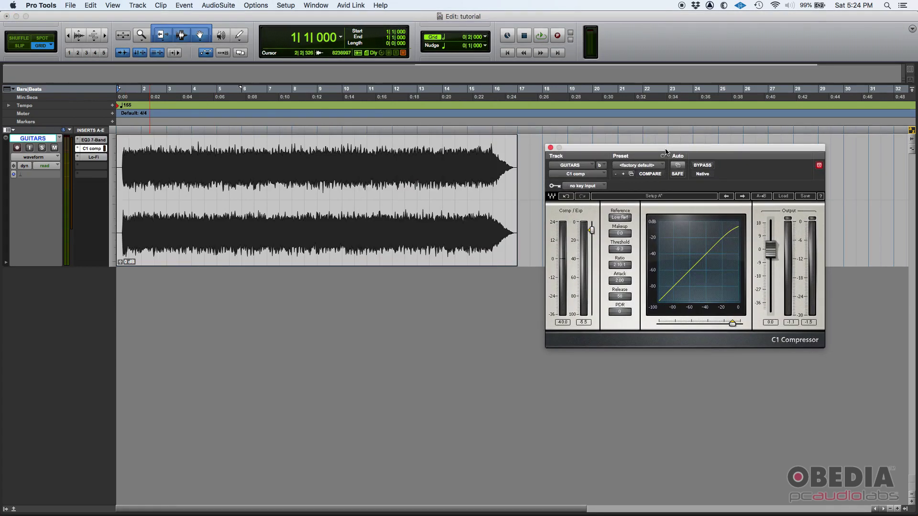
Cycle the single plug-in window repeatedly through Lo-Fi, C1 comp and EQ3, then close it
{"action": "left_click", "coordinate": [94, 158]}
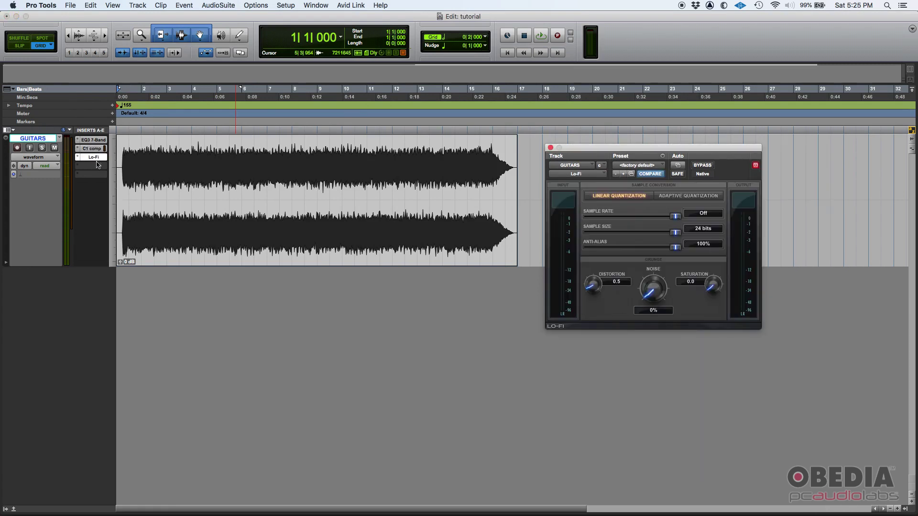
{"action": "left_click", "coordinate": [93, 148]}
{"action": "left_click", "coordinate": [93, 141]}
{"action": "left_click", "coordinate": [93, 148]}
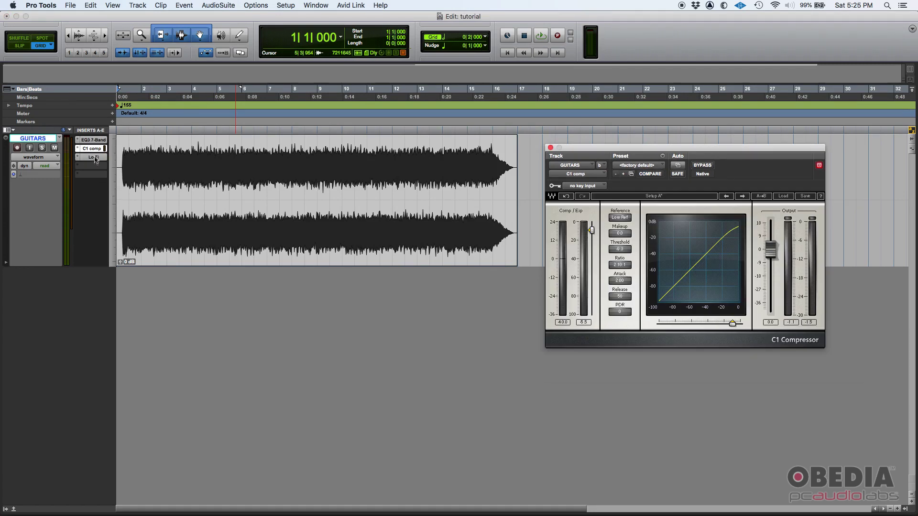
{"action": "left_click", "coordinate": [95, 158]}
{"action": "left_click", "coordinate": [96, 148]}
{"action": "left_click", "coordinate": [93, 141]}
{"action": "left_click", "coordinate": [93, 148]}
{"action": "left_click", "coordinate": [94, 157]}
{"action": "left_click", "coordinate": [94, 148]}
{"action": "left_click", "coordinate": [93, 140]}
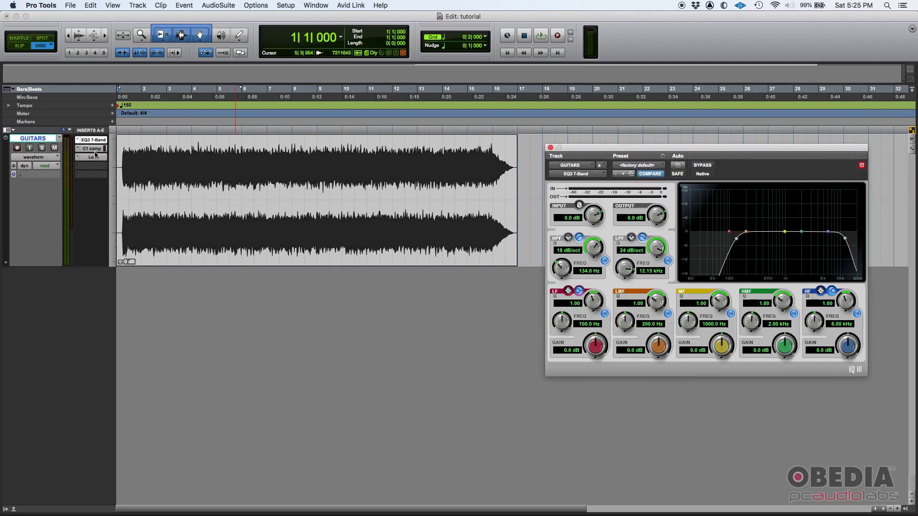
{"action": "left_click", "coordinate": [93, 149]}
{"action": "left_click", "coordinate": [93, 157]}
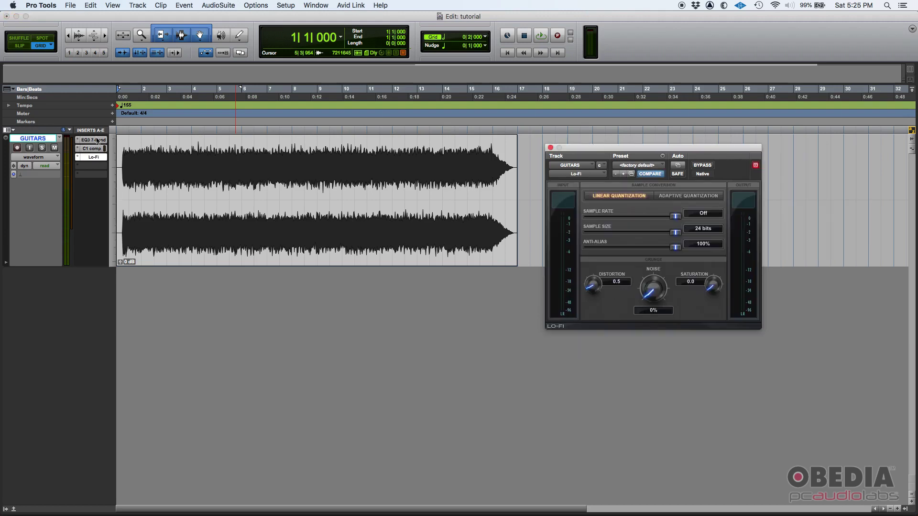
{"action": "left_click", "coordinate": [550, 147]}
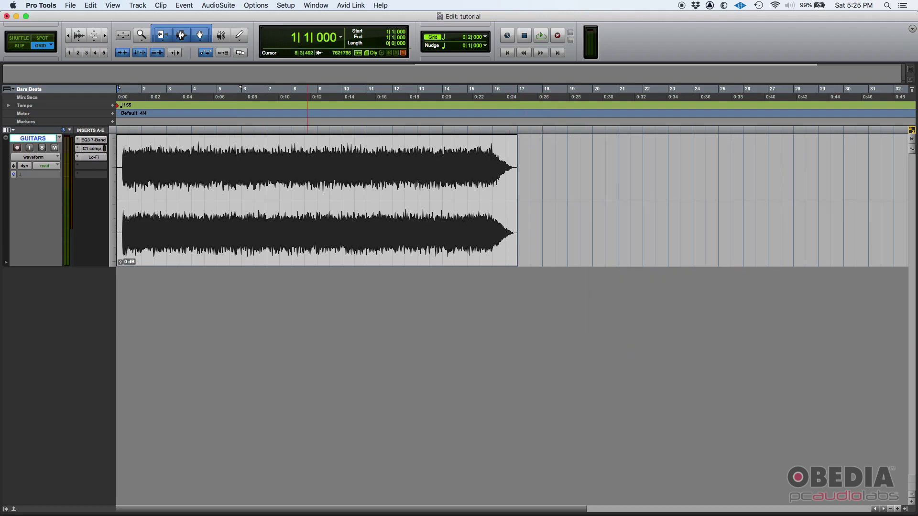
Reopen the plug-in window, step through EQ3, C1 comp, Lo-Fi and back to EQ3, then close it
{"action": "left_click", "coordinate": [100, 141]}
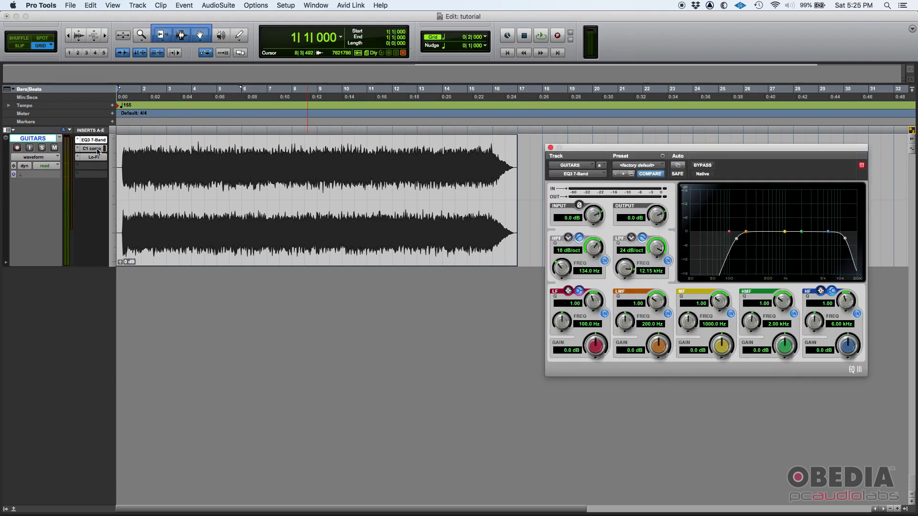
{"action": "left_click", "coordinate": [98, 149]}
{"action": "left_click", "coordinate": [94, 157]}
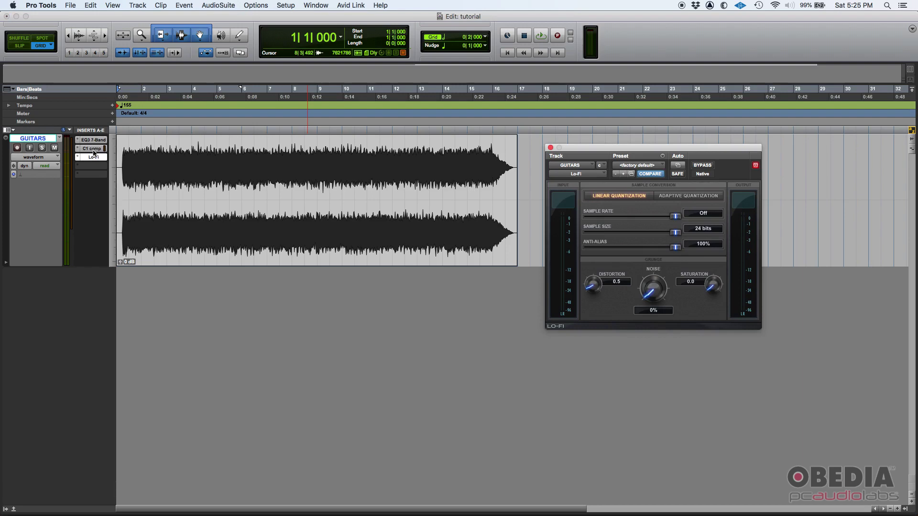
{"action": "left_click", "coordinate": [95, 153]}
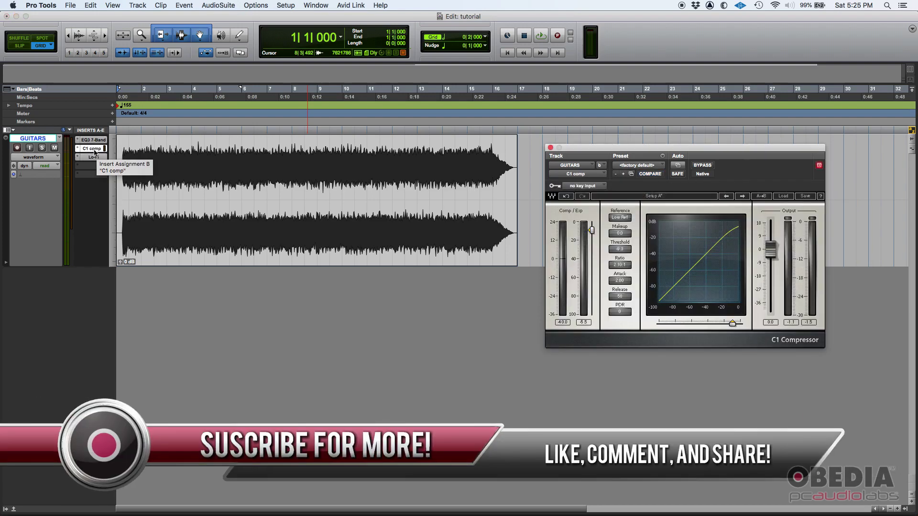
{"action": "left_click", "coordinate": [88, 140]}
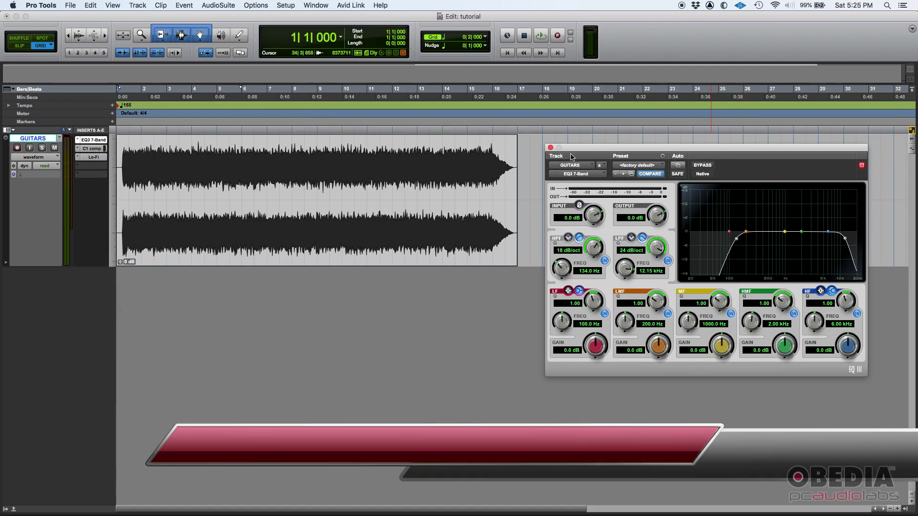
{"action": "left_click", "coordinate": [551, 148]}
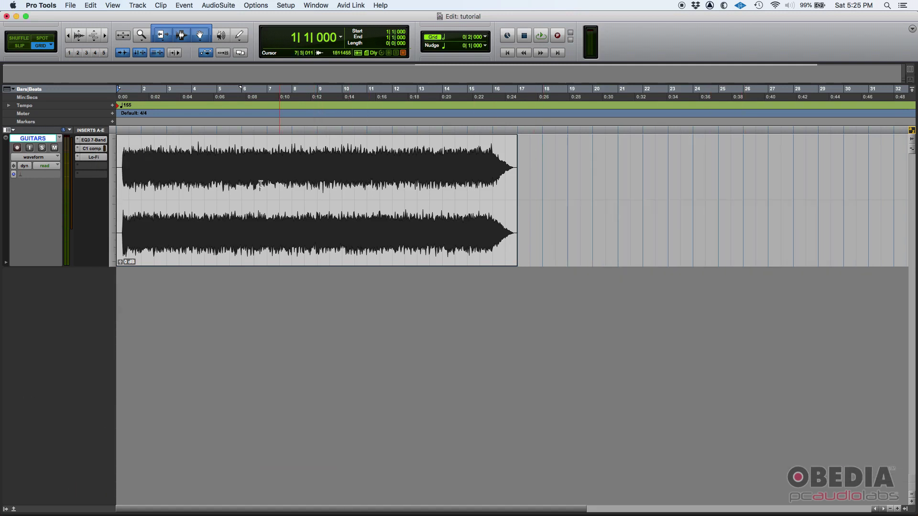
Open the EQ3 7-Band window on the left and turn off its target so it stays open
{"action": "left_click", "coordinate": [94, 140]}
{"action": "left_click_drag", "start_coordinate": [606, 154], "coordinate": [188, 138]}
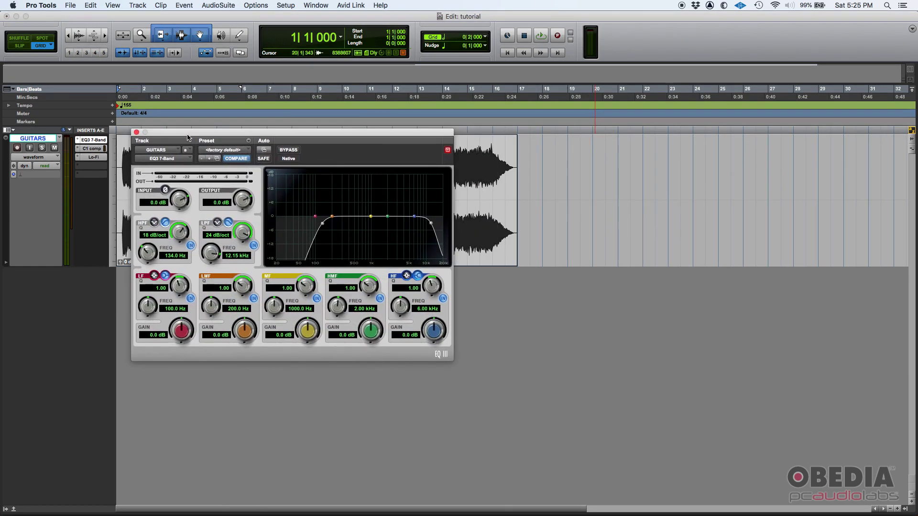
{"action": "left_click", "coordinate": [447, 150]}
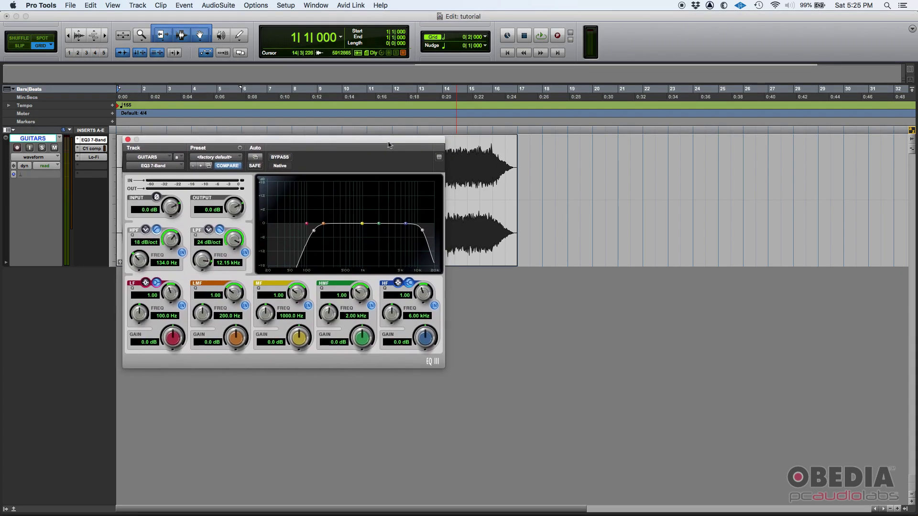
Open the C1 Compressor in its own window beside EQ3, then open the Lo-Fi plug-in
{"action": "left_click", "coordinate": [93, 149]}
{"action": "left_click_drag", "start_coordinate": [184, 141], "coordinate": [513, 144]}
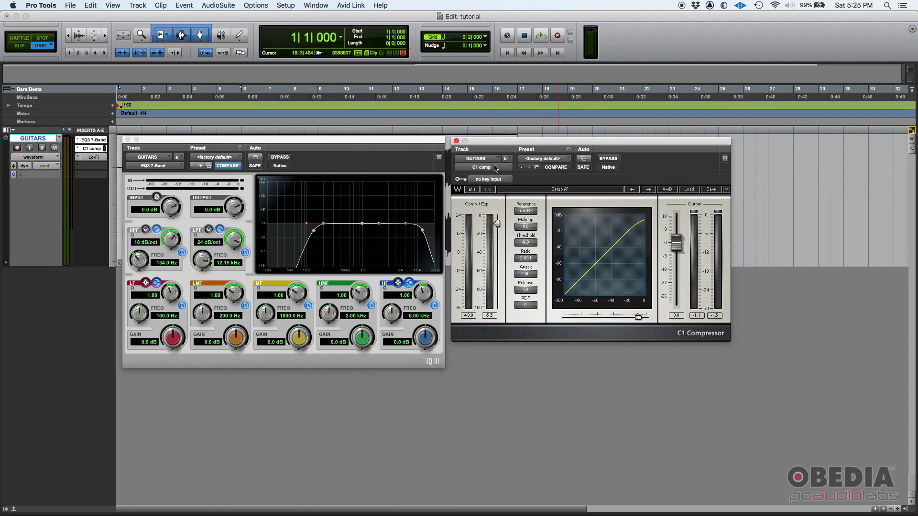
{"action": "left_click", "coordinate": [96, 157]}
Arrange the Lo-Fi, EQ3 and C1 windows so the GUITARS waveform is uncovered
{"action": "left_click_drag", "start_coordinate": [578, 149], "coordinate": [820, 324]}
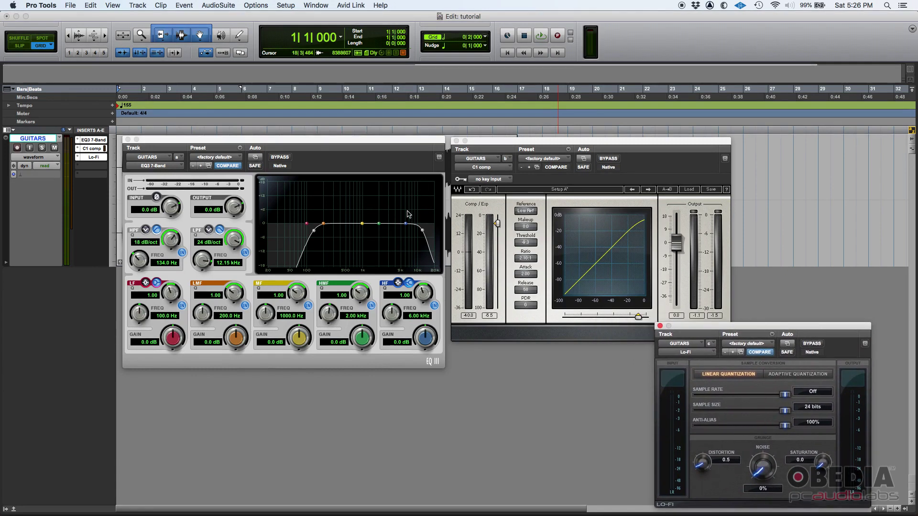
{"action": "left_click_drag", "start_coordinate": [352, 144], "coordinate": [330, 211]}
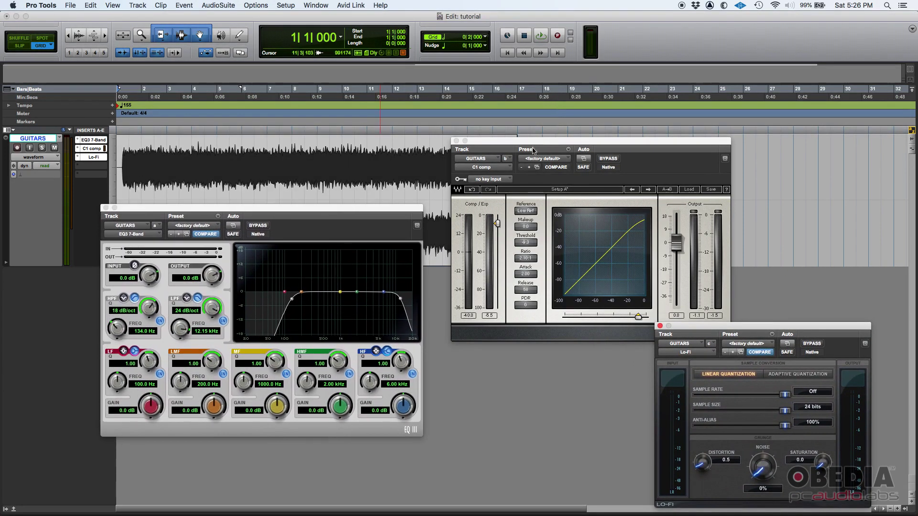
{"action": "left_click_drag", "start_coordinate": [534, 149], "coordinate": [533, 186]}
Shift the EQ3 low-mid band to 274.8 Hz at -0.1 dB and set playback start to bar 4
{"action": "left_click", "coordinate": [230, 163]}
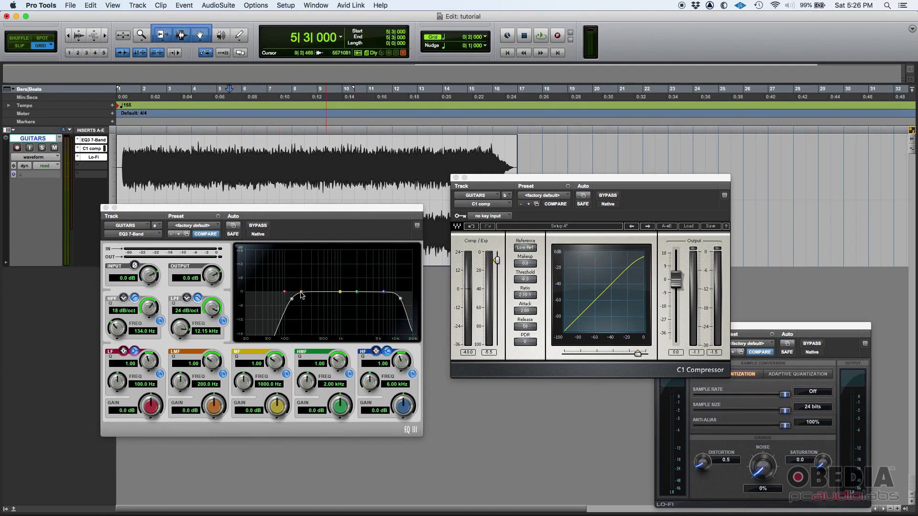
{"action": "mouse_move", "coordinate": [301, 291]}
{"action": "left_mouse_down"}
{"action": "mouse_move", "coordinate": [309, 266]}
{"action": "mouse_move", "coordinate": [333, 266]}
{"action": "mouse_move", "coordinate": [320, 292]}
{"action": "left_mouse_up"}
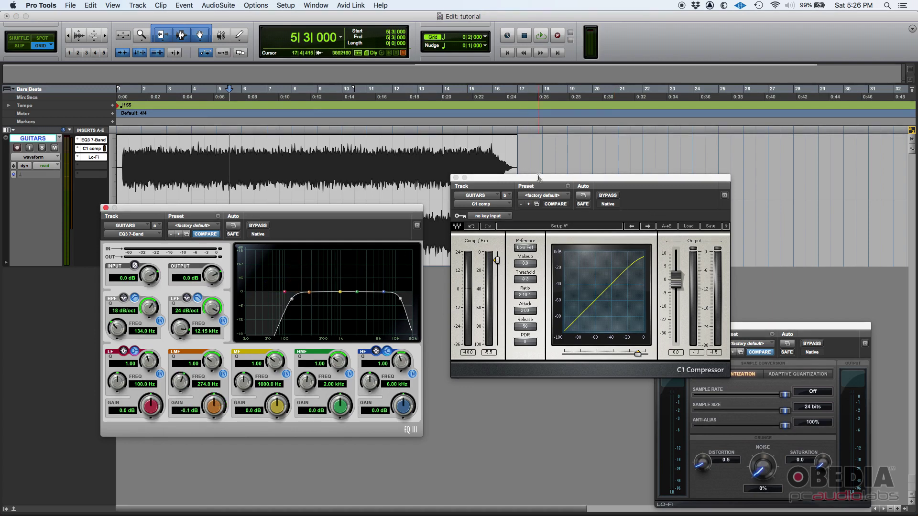
{"action": "left_click_drag", "start_coordinate": [539, 178], "coordinate": [534, 191]}
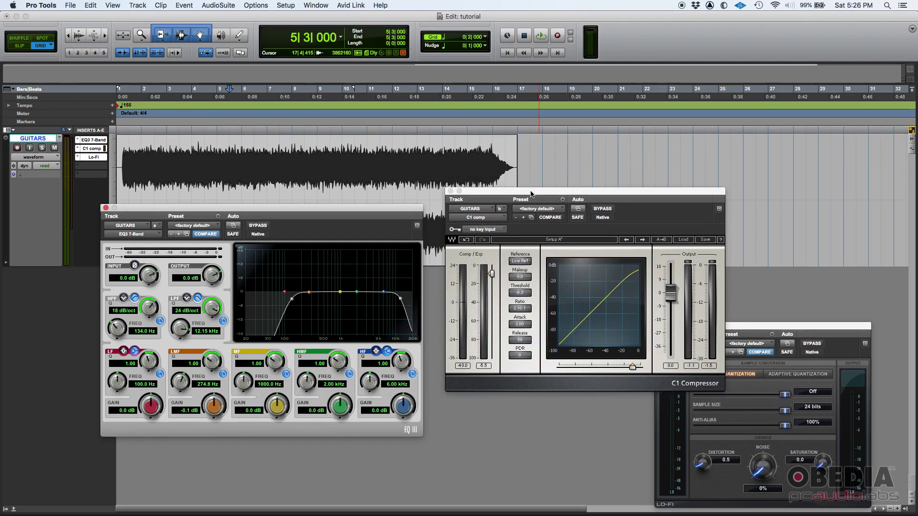
{"action": "left_click", "coordinate": [188, 154]}
Play, stop and restart the guitars from bar 4 to audition them
{"action": "key", "text": "space"}
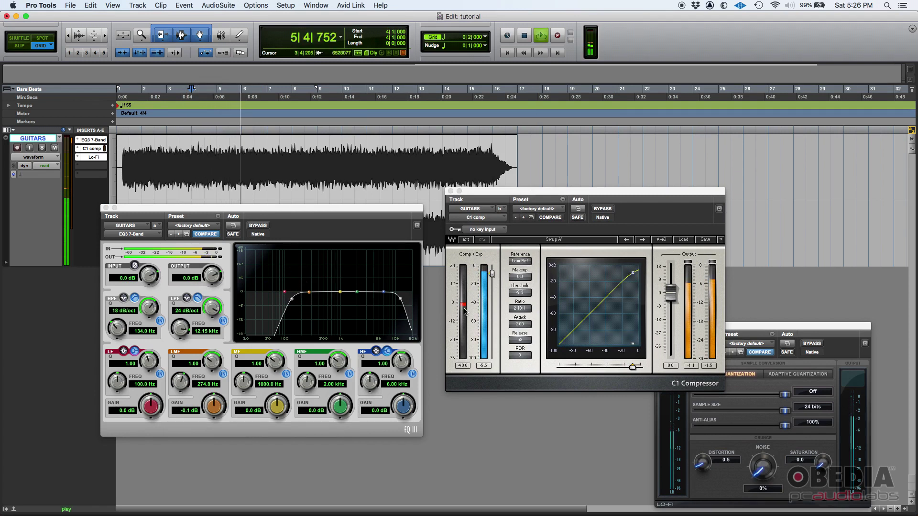
{"action": "key", "text": "space"}
{"action": "key", "text": "space"}
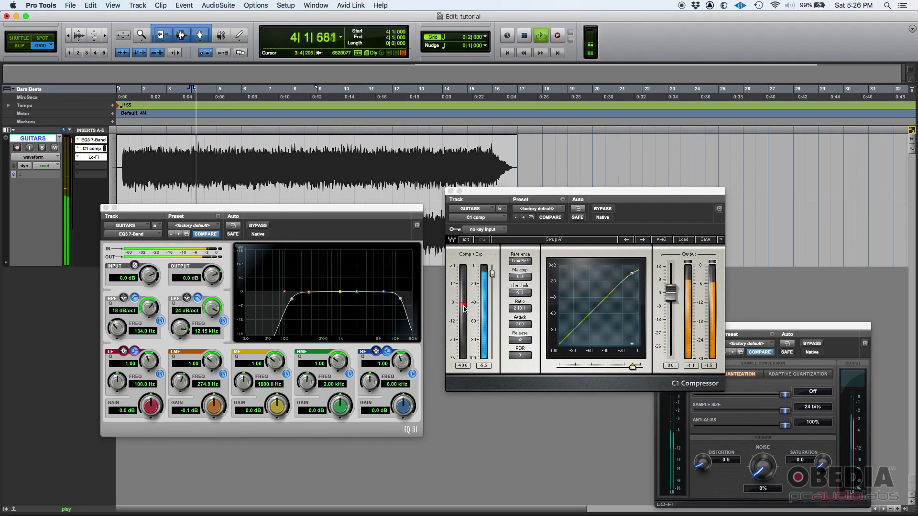
{"action": "key", "text": "space"}
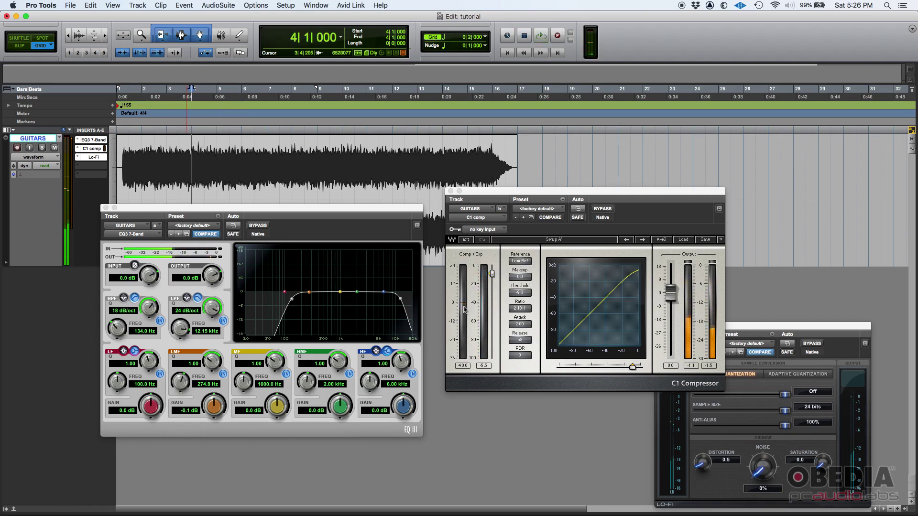
{"action": "key", "text": "space"}
{"action": "key", "text": "space"}
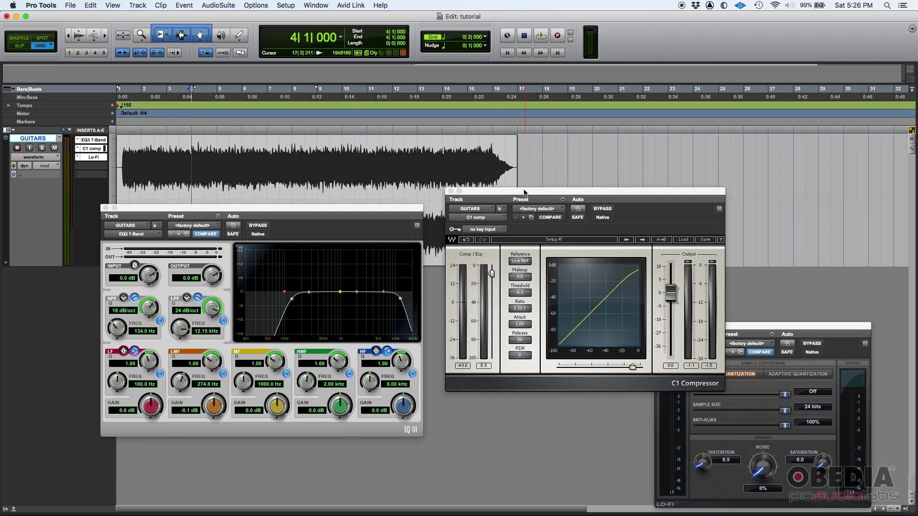
Boost the EQ3 mid band to 1.37 kHz at 0.3 dB while the guitars play
{"action": "left_click_drag", "start_coordinate": [522, 189], "coordinate": [519, 192]}
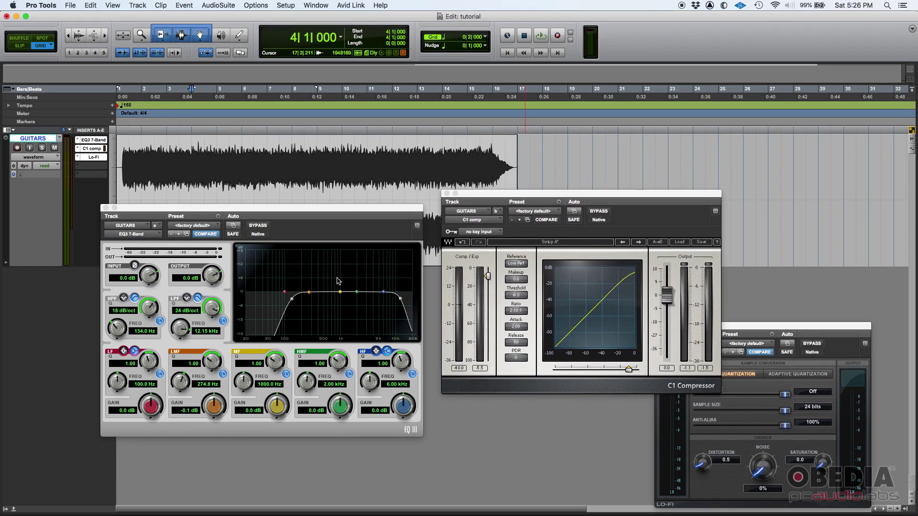
{"action": "key", "text": "space"}
{"action": "mouse_move", "coordinate": [339, 292]}
{"action": "left_mouse_down"}
{"action": "mouse_move", "coordinate": [338, 255]}
{"action": "mouse_move", "coordinate": [351, 255]}
{"action": "mouse_move", "coordinate": [348, 293]}
{"action": "left_mouse_up"}
{"action": "key", "text": "space"}
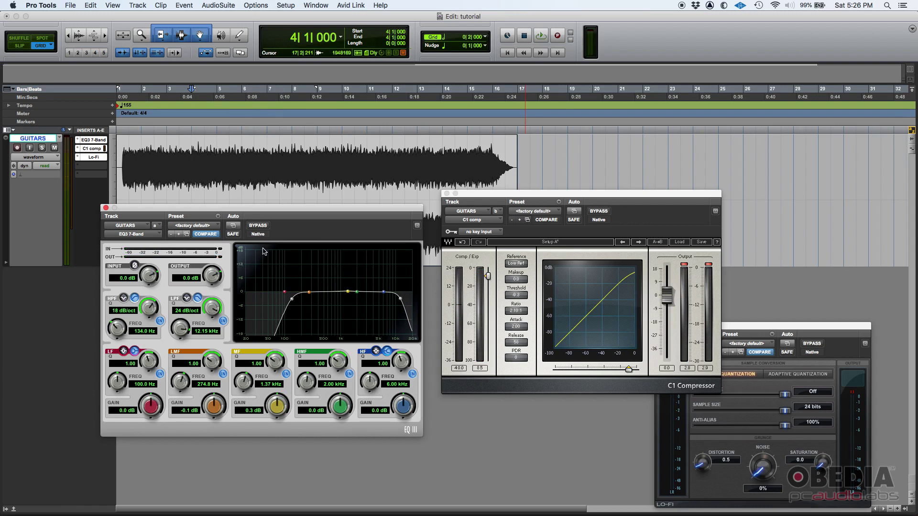
{"action": "left_click_drag", "start_coordinate": [797, 327], "coordinate": [807, 322]}
Close the Lo-Fi, C1 compressor and EQ3 plug-in windows
{"action": "left_click", "coordinate": [669, 322]}
{"action": "left_click", "coordinate": [446, 194]}
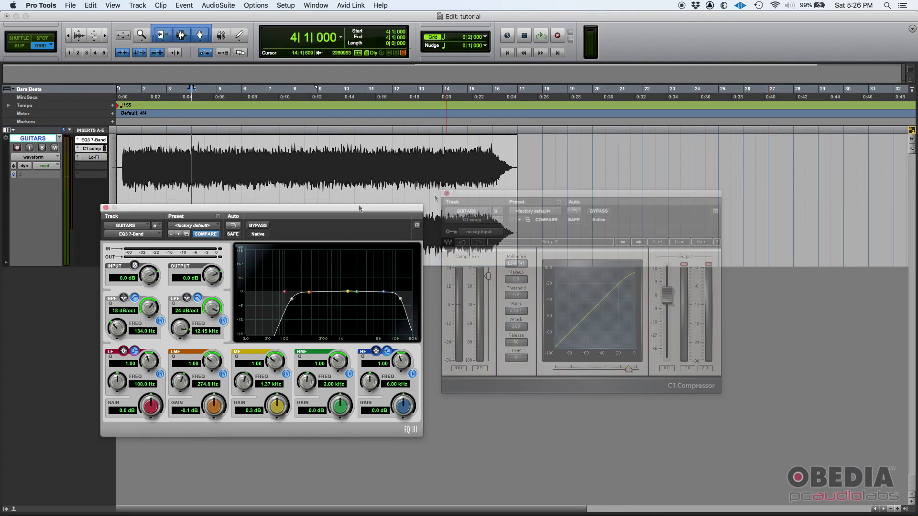
{"action": "left_click", "coordinate": [106, 208]}
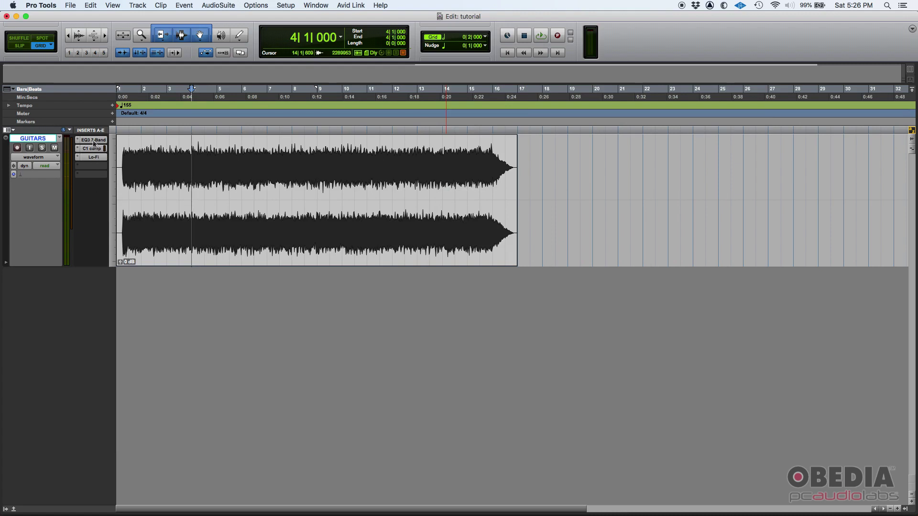
Disable the EQ3 window's target button, close it, and reset the start to 1|1|000
{"action": "left_click", "coordinate": [94, 140]}
{"action": "left_click_drag", "start_coordinate": [689, 293], "coordinate": [483, 198]}
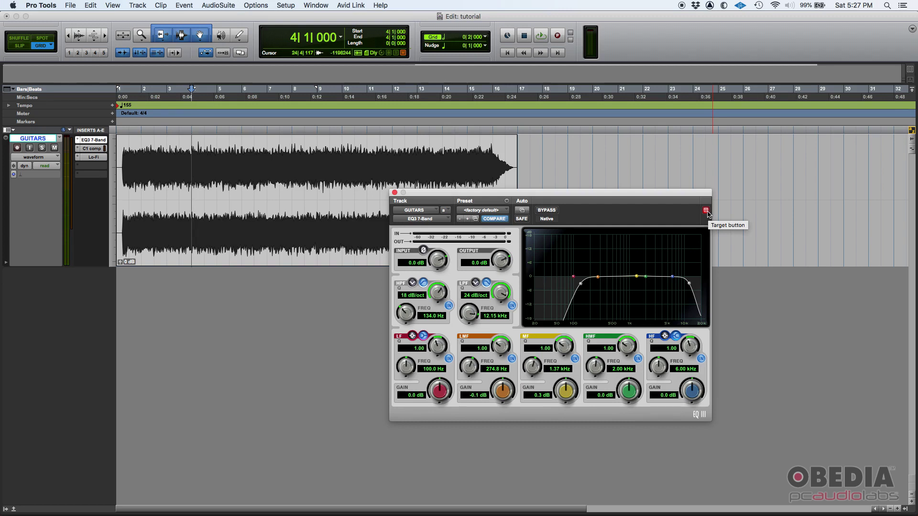
{"action": "left_click", "coordinate": [707, 212]}
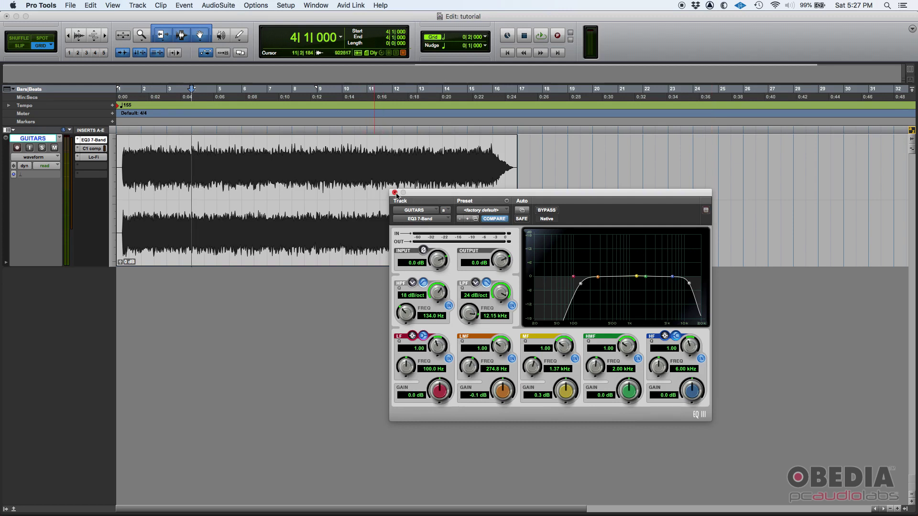
{"action": "left_click", "coordinate": [395, 193]}
{"action": "key", "text": "Return"}
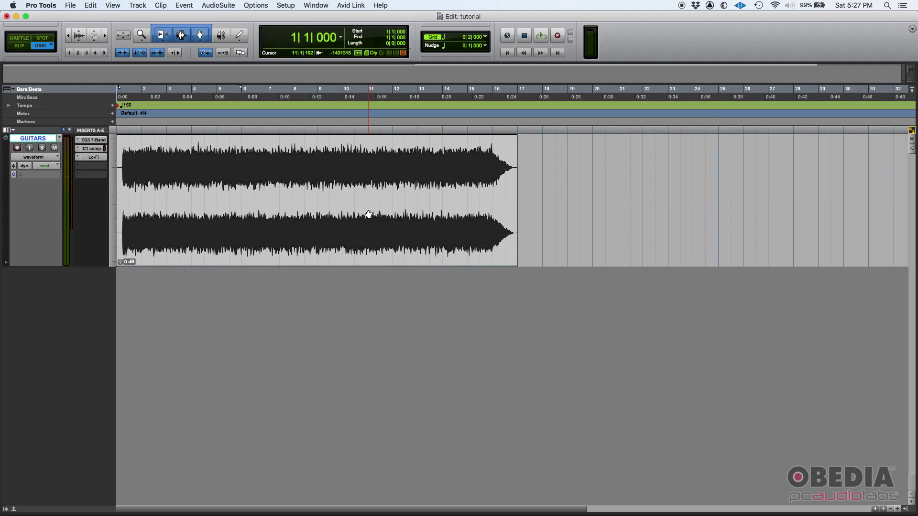